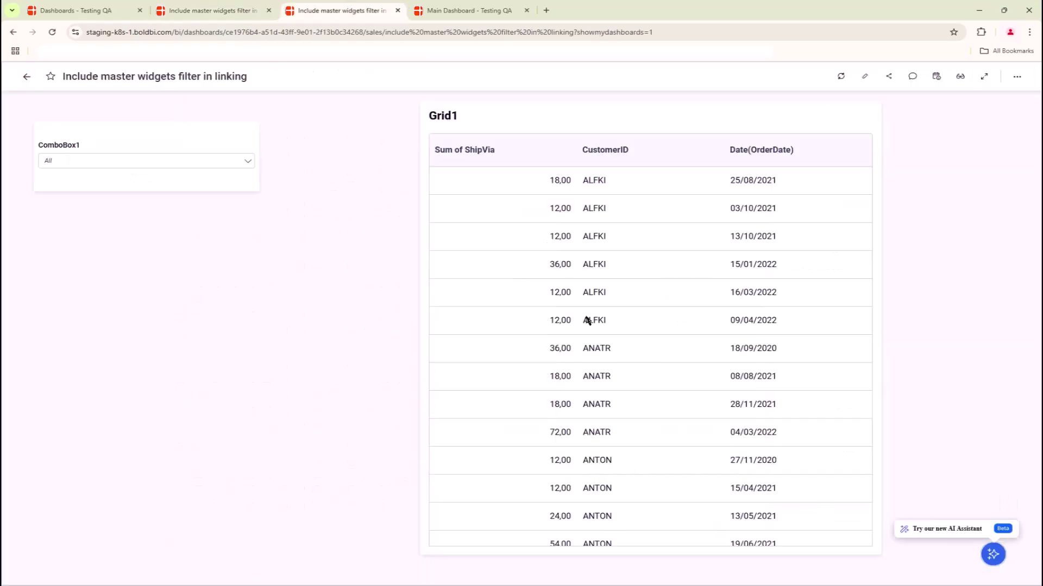
Filter the dashboard to customers ANTON and BLAUS through ComboBox1 and select an ANTON record in Grid1.
{"action": "left_click", "coordinate": [145, 160]}
{"action": "left_click", "coordinate": [103, 228]}
{"action": "left_click", "coordinate": [111, 277]}
{"action": "left_click", "coordinate": [650, 307]}
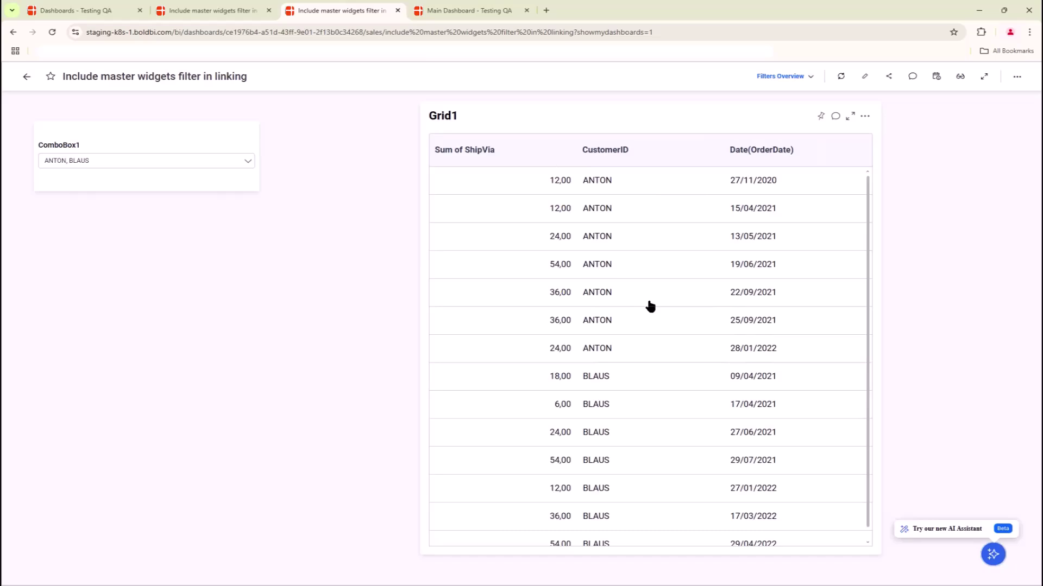
{"action": "left_click", "coordinate": [650, 306]}
{"action": "left_click", "coordinate": [669, 308]}
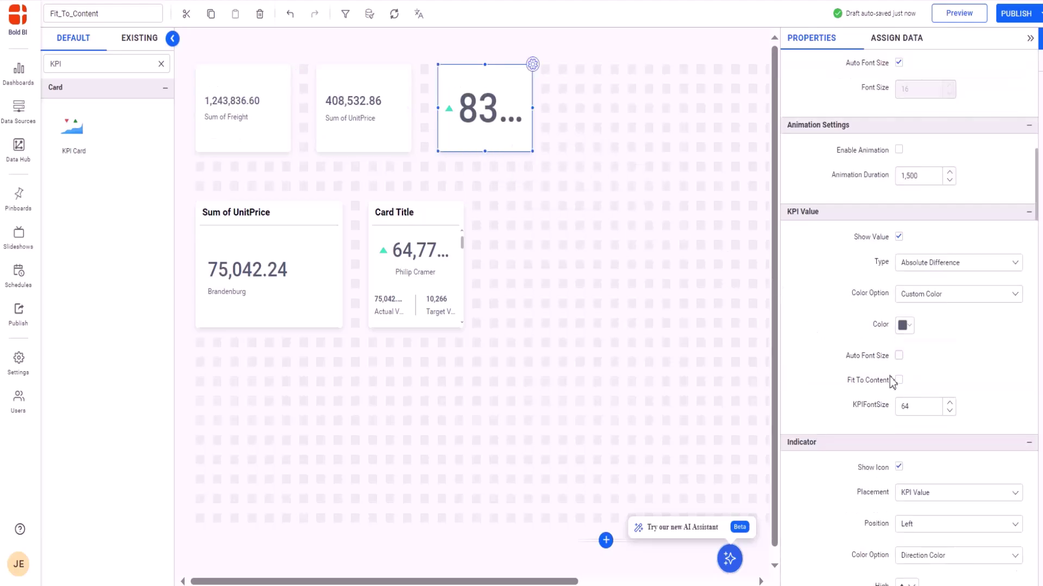
Enable Fit To Content for the KPI value of the selected KPI card and preview the Fit_To_Content dashboard.
{"action": "left_click", "coordinate": [899, 381]}
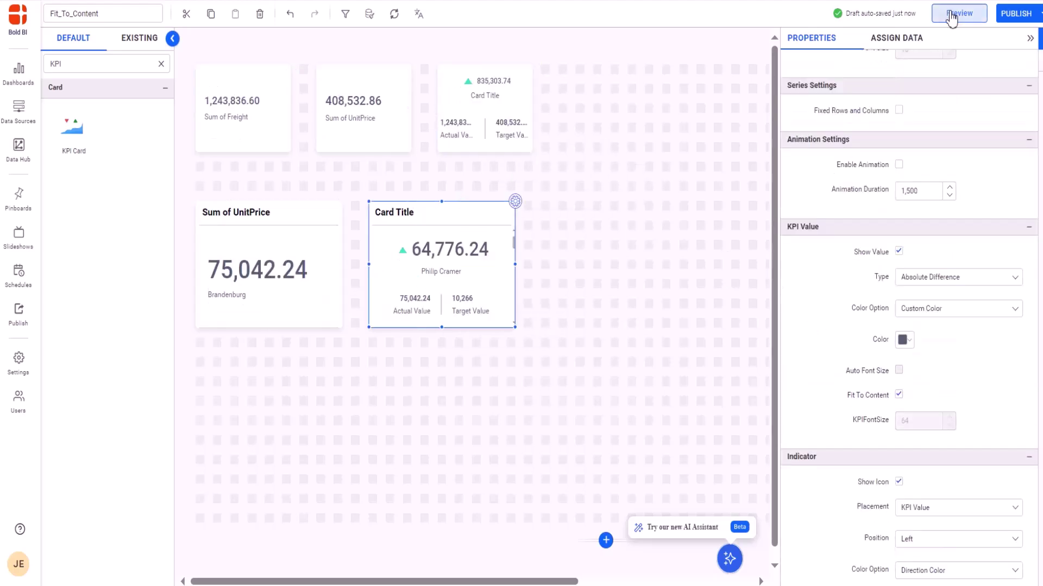
{"action": "left_click", "coordinate": [959, 13]}
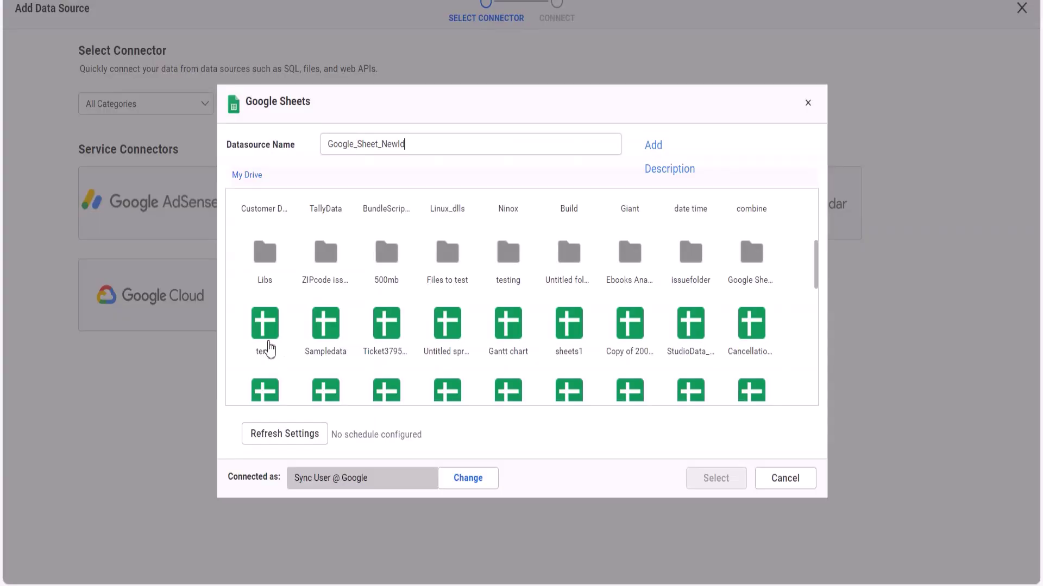
Connect the temp spreadsheet as the Google_Sheet_NewId data source and add its Sheet1 table to the design area.
{"action": "left_click", "coordinate": [265, 343]}
{"action": "left_click", "coordinate": [706, 479]}
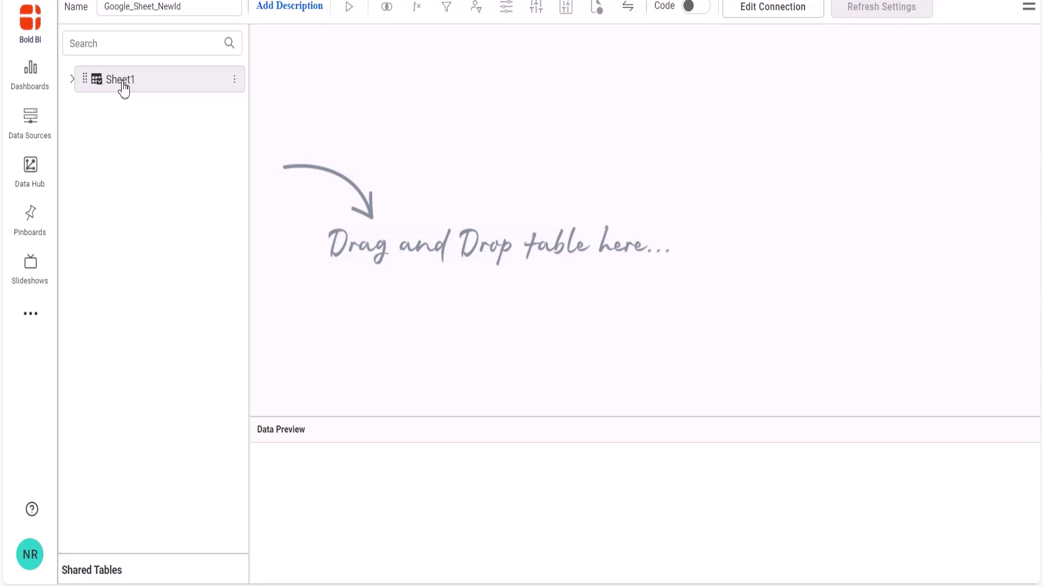
{"action": "left_click_drag", "start_coordinate": [124, 87], "coordinate": [304, 93]}
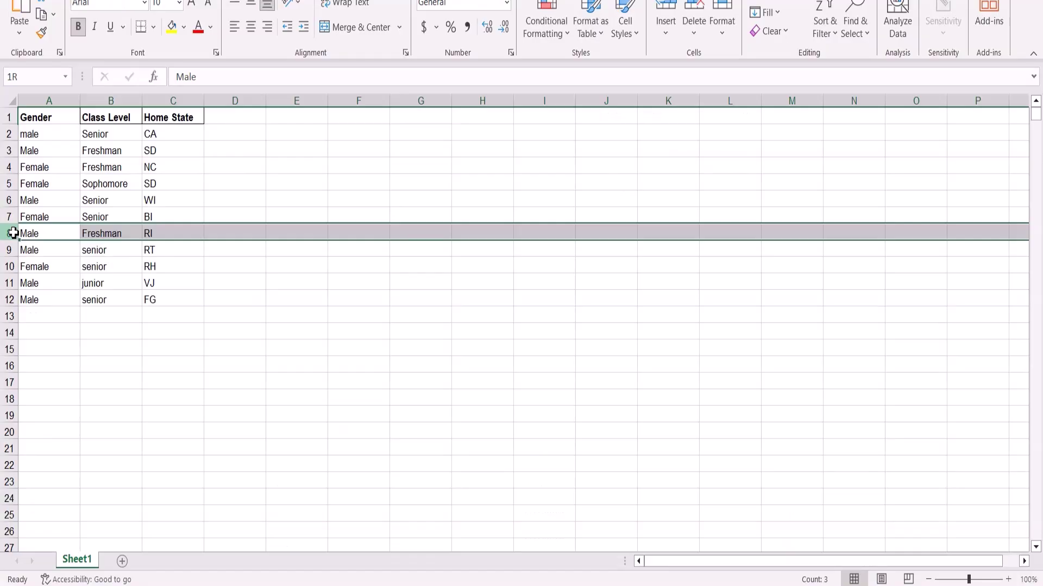
Delete rows 8 to 12 from Sheet1 in the Excel workbook.
{"action": "left_click_drag", "start_coordinate": [11, 232], "coordinate": [23, 298]}
{"action": "right_click", "coordinate": [14, 272]}
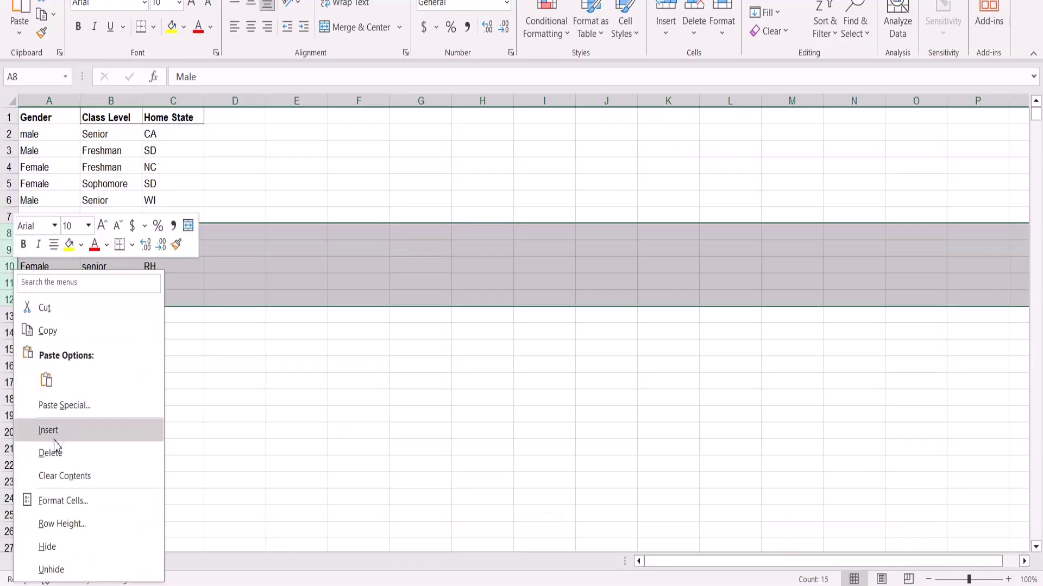
{"action": "left_click", "coordinate": [67, 451]}
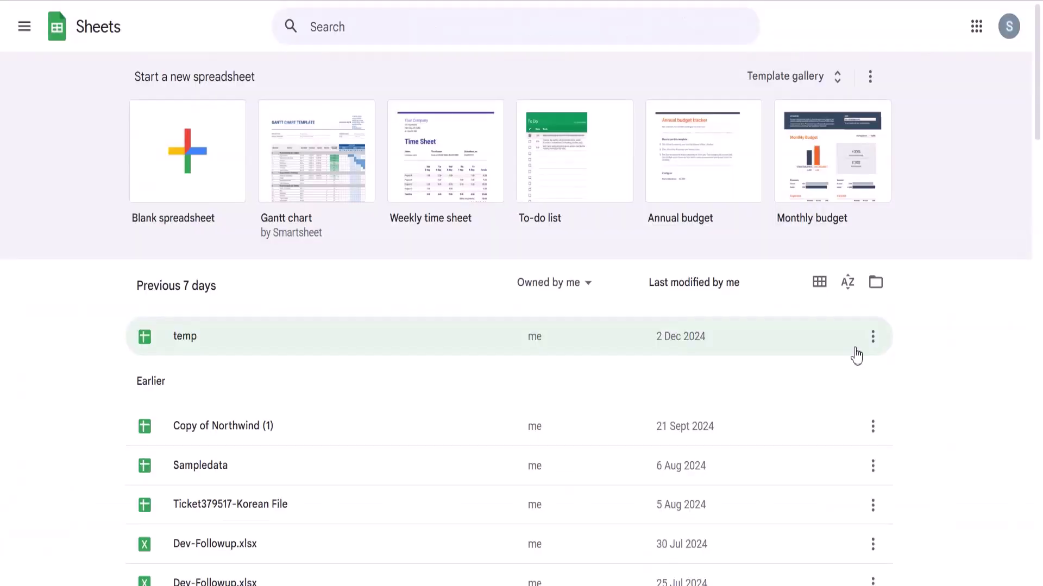
Remove the temp spreadsheet from the Google Sheets file list.
{"action": "left_click", "coordinate": [873, 337]}
{"action": "left_click", "coordinate": [814, 407]}
{"action": "left_click", "coordinate": [717, 350]}
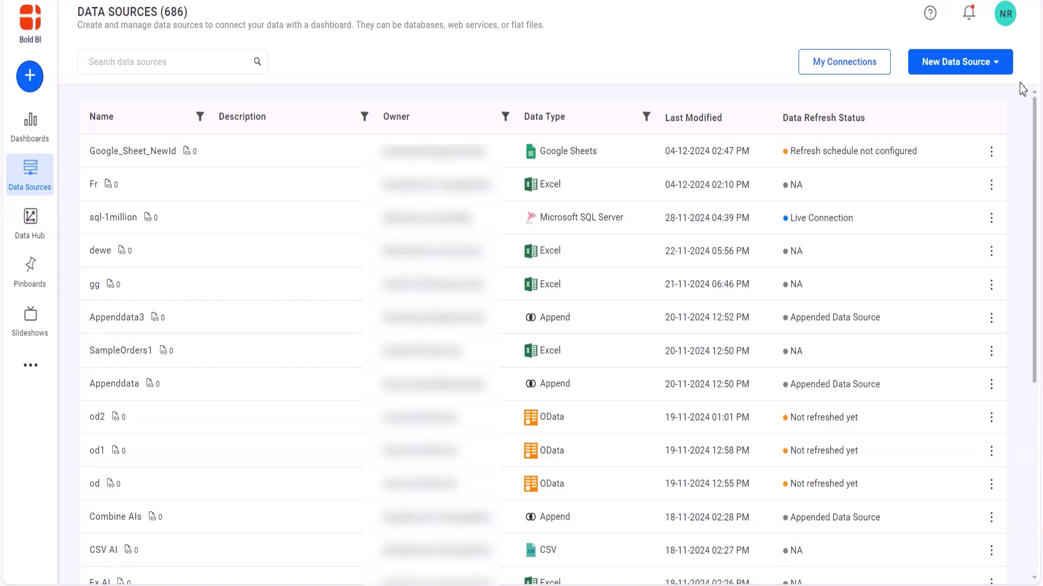
Switch to Bold BI and open the available actions for the Google_Sheet_NewId data source.
{"action": "left_click", "coordinate": [991, 157]}
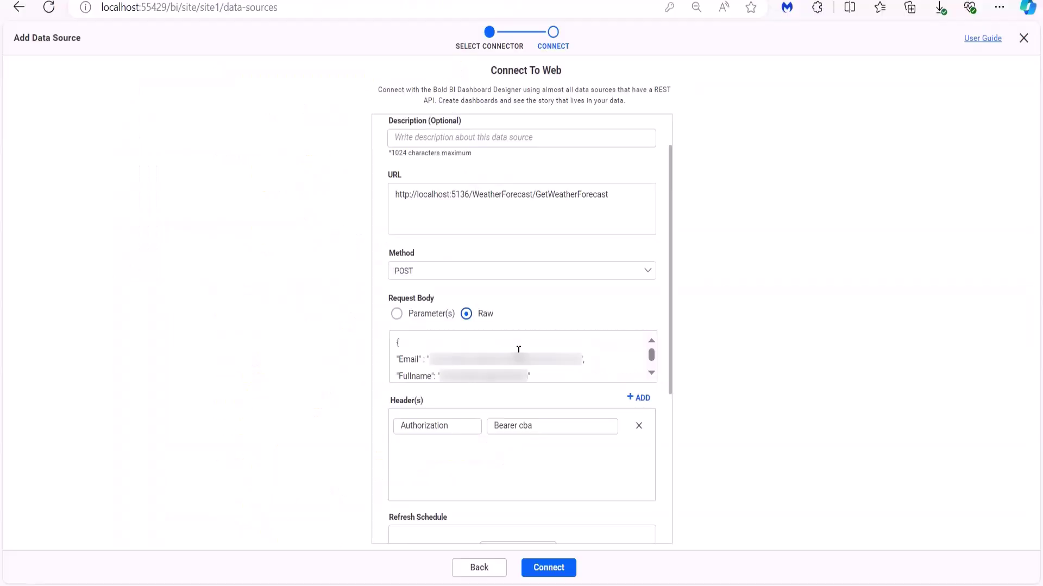
Connect the Web data source to the GetWeatherForecast URL with the POST method, raw request body, JSON format and Extract mode.
{"action": "scroll", "coordinate": [518, 349], "scroll_direction": "down", "scroll_amount": 5}
{"action": "left_click", "coordinate": [548, 567]}
{"action": "left_click", "coordinate": [439, 309]}
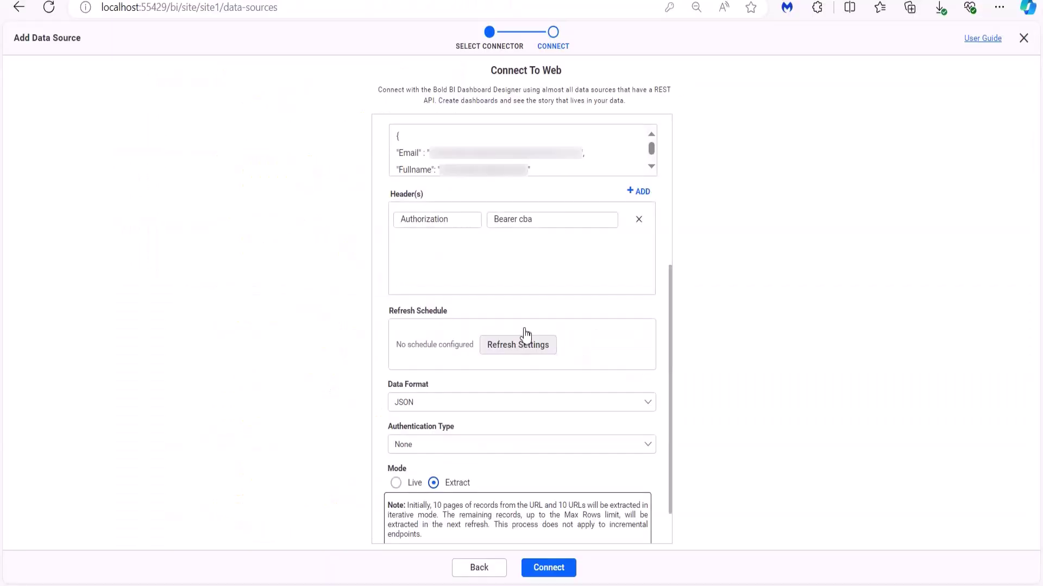
{"action": "scroll", "coordinate": [523, 338], "scroll_direction": "down", "scroll_amount": 2}
{"action": "left_click", "coordinate": [547, 568]}
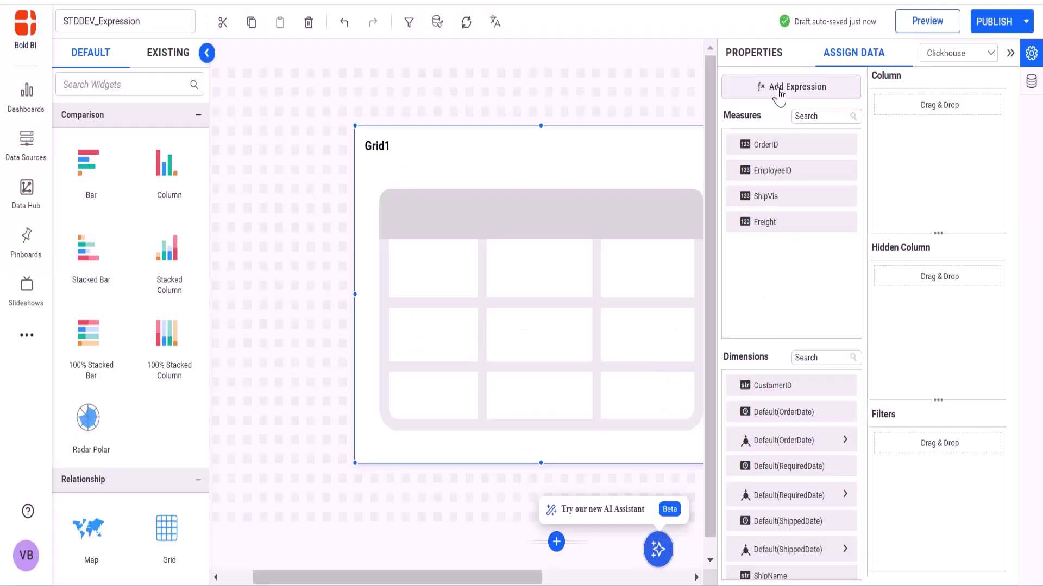
Create a STDDEVSAMP aggregation expression on a number column and assign it to Grid1 as a column.
{"action": "left_click", "coordinate": [779, 95]}
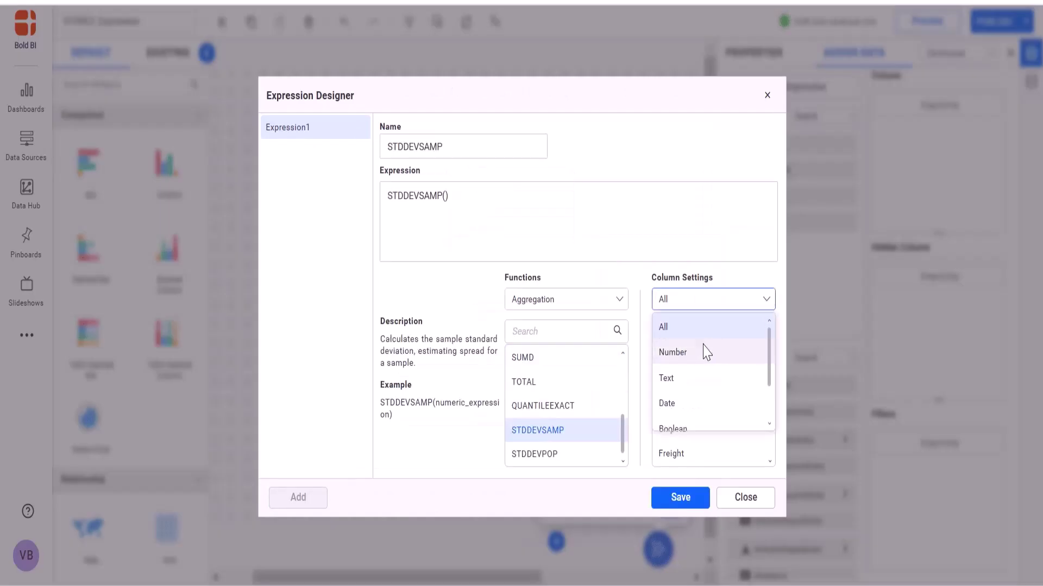
{"action": "left_click", "coordinate": [705, 349]}
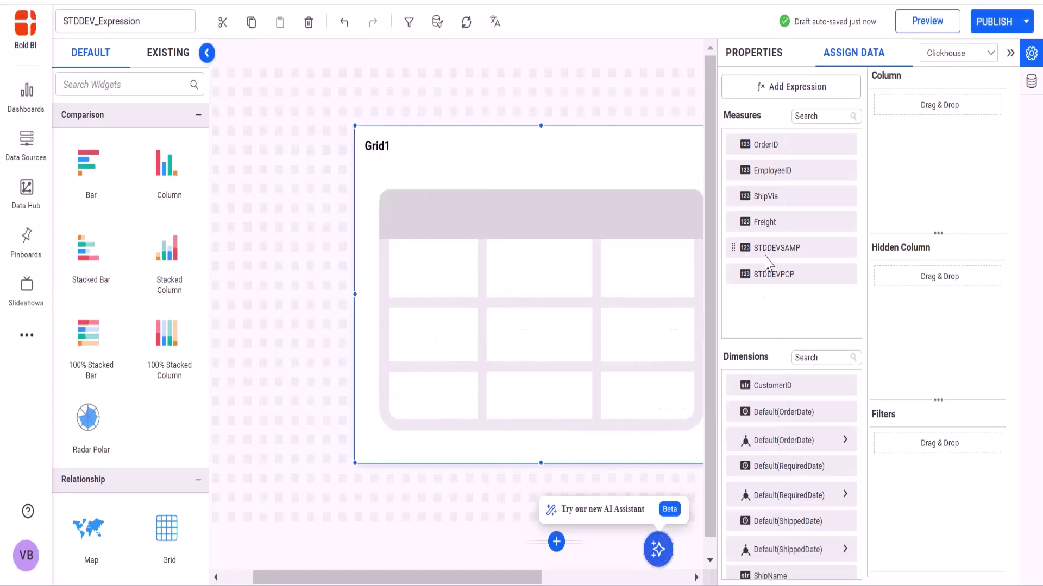
{"action": "left_click_drag", "start_coordinate": [768, 249], "coordinate": [906, 161]}
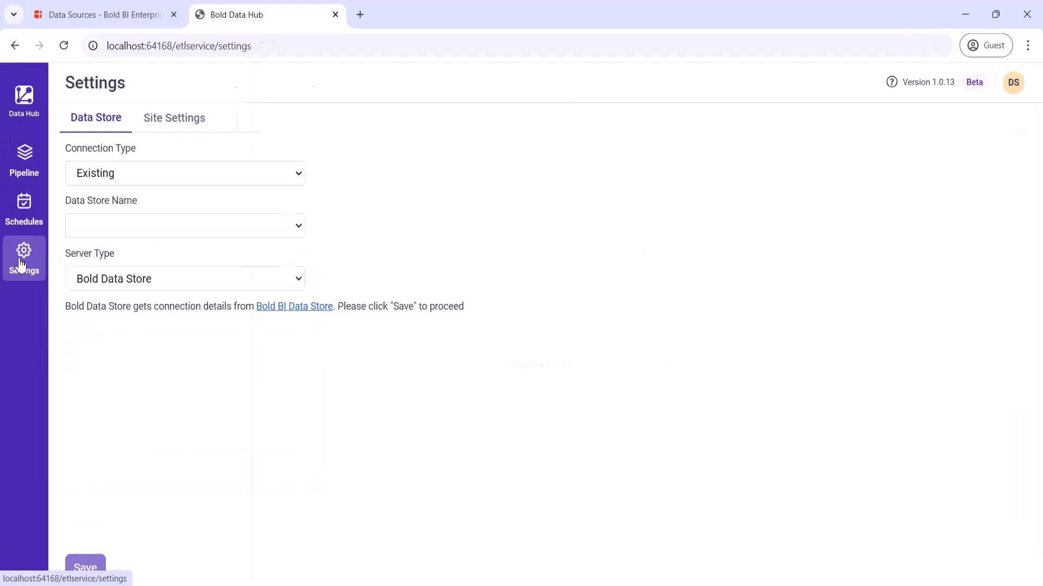
Set the Data Hub data store to a New connection with ClickHouse as the server type.
{"action": "left_click", "coordinate": [95, 173]}
{"action": "left_click", "coordinate": [97, 197]}
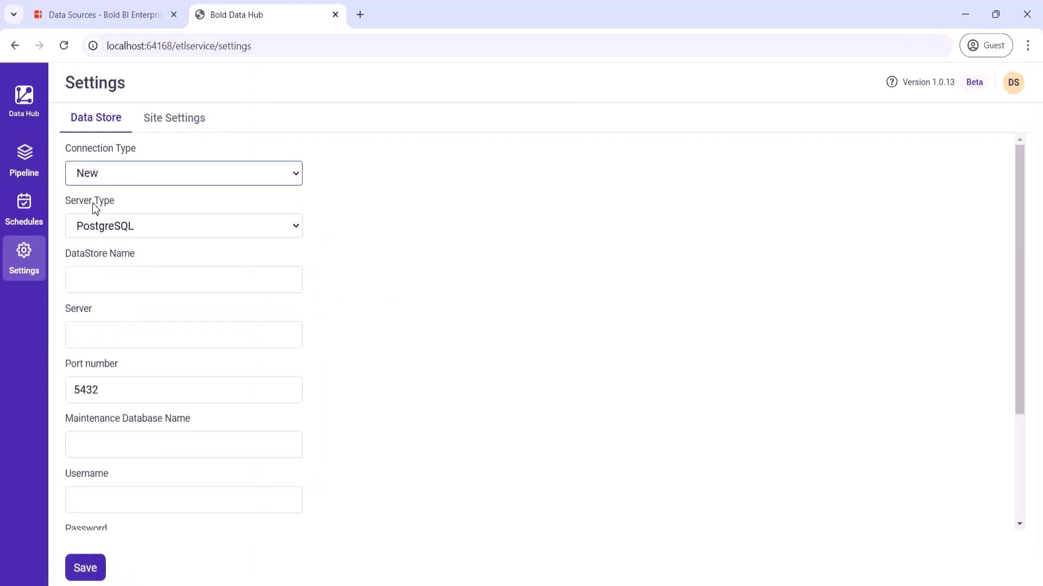
{"action": "left_click", "coordinate": [103, 230]}
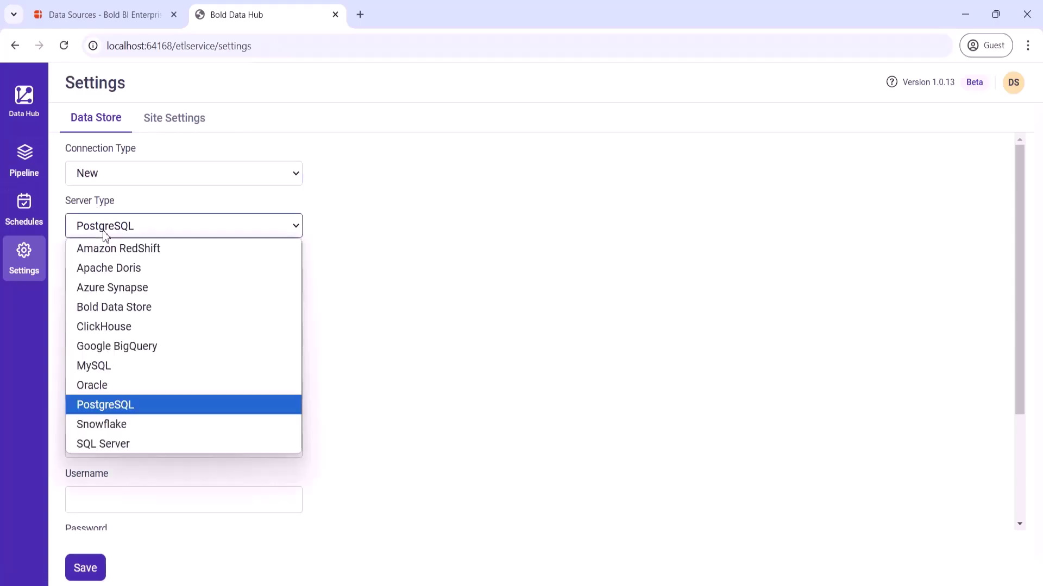
{"action": "left_click", "coordinate": [102, 326]}
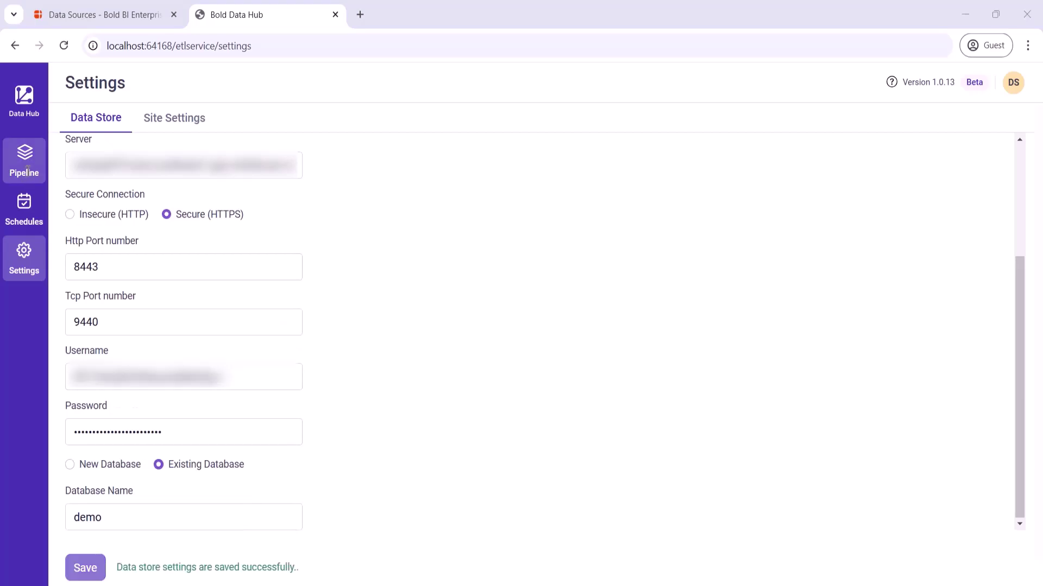
Create a pipeline named postgresdata and choose clickhouse as its destination for saving.
{"action": "left_click", "coordinate": [26, 171]}
{"action": "left_click", "coordinate": [209, 88]}
{"action": "type", "text": "postgresdata"}
{"action": "key", "text": "Return"}
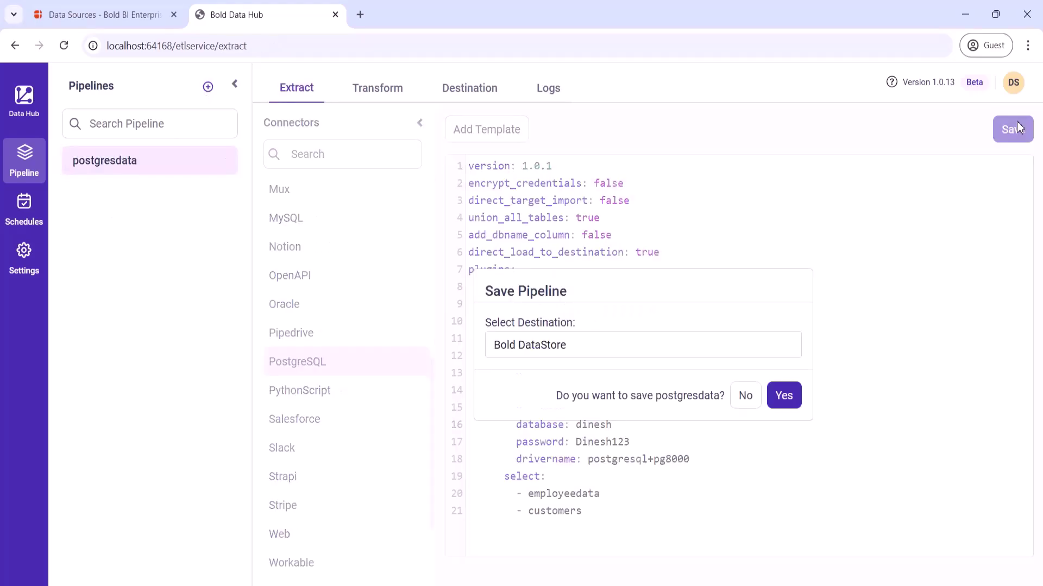
{"action": "left_click", "coordinate": [613, 345]}
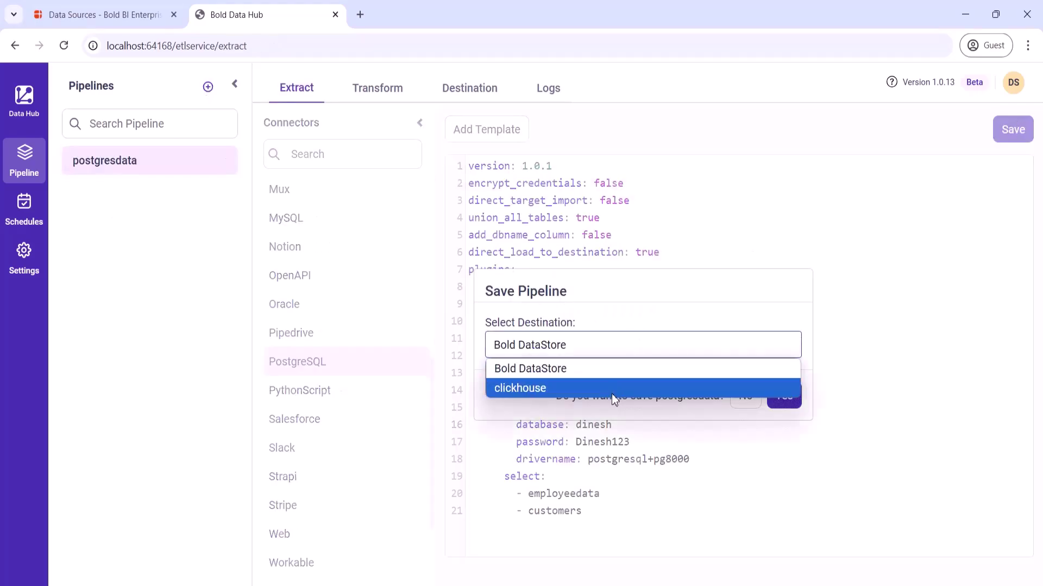
{"action": "left_click", "coordinate": [614, 388]}
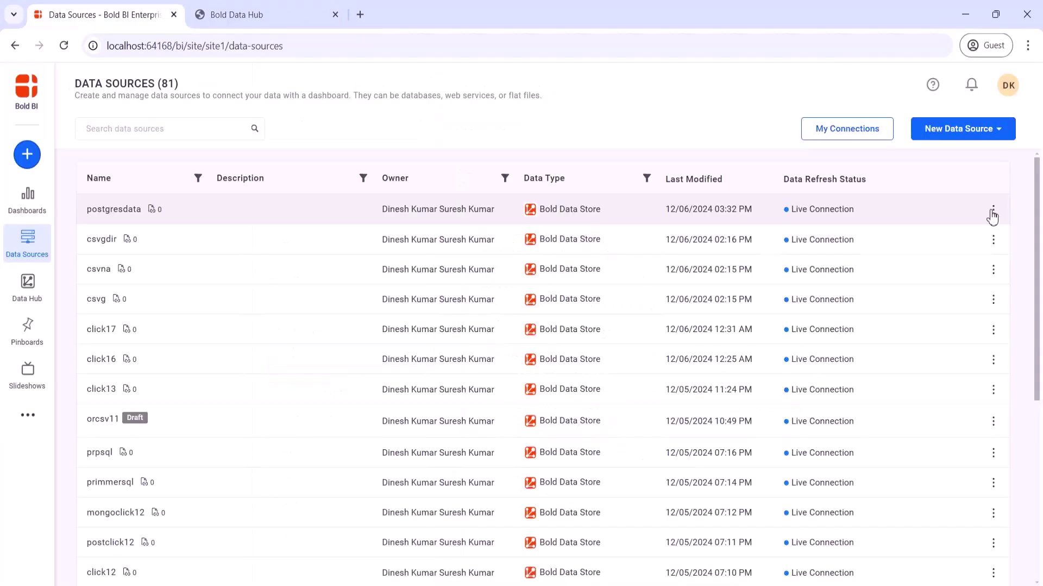
Switch to the Bold BI data source list and open the postgresdata data source.
{"action": "left_click", "coordinate": [993, 212]}
{"action": "left_click", "coordinate": [869, 255]}
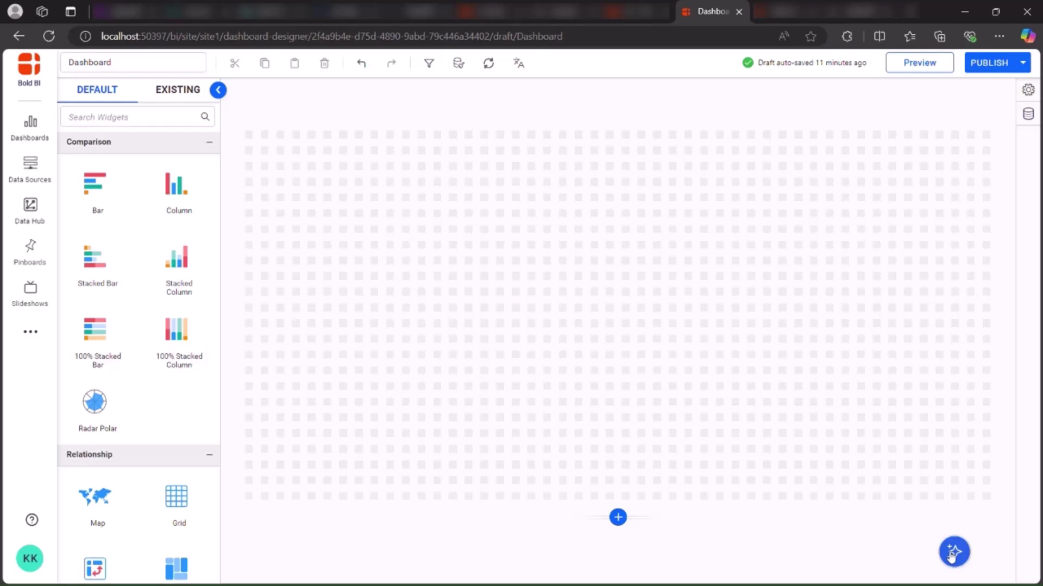
Ask the AI Assistant for "Distribution of purhase amount across different countries displayed on a map".
{"action": "left_click", "coordinate": [953, 552]}
{"action": "type", "text": "Distribution of purhase amount across different countries displayed on a map"}
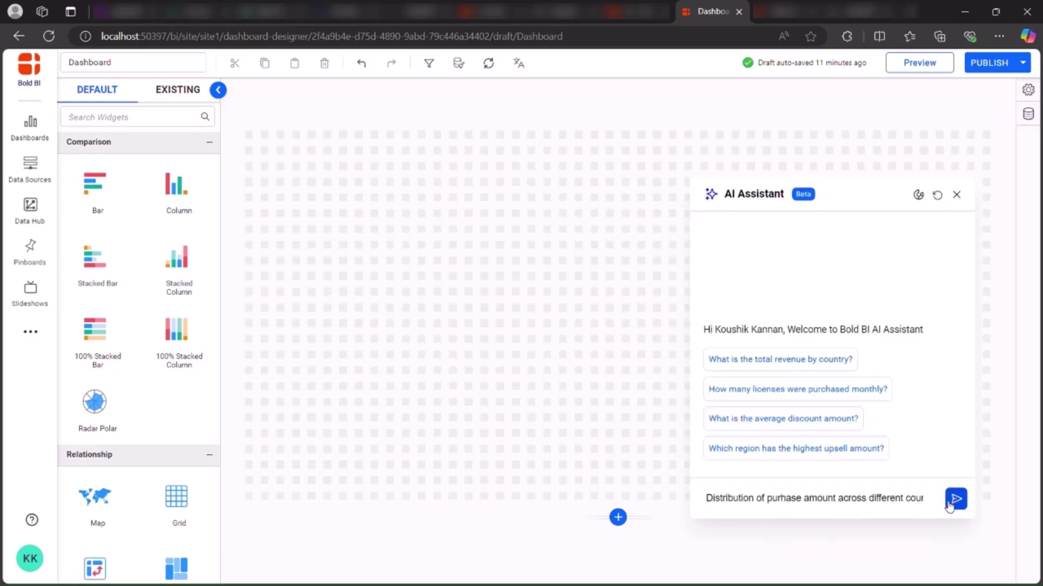
{"action": "key", "text": "Return"}
Have the AI Assistant create a treemap of revenue impact on customer sectors and a scatter chart of upsell amounts against revenue per license across sectors.
{"action": "type", "text": "A treemap visualization showing how revenue impacts various customer sectors"}
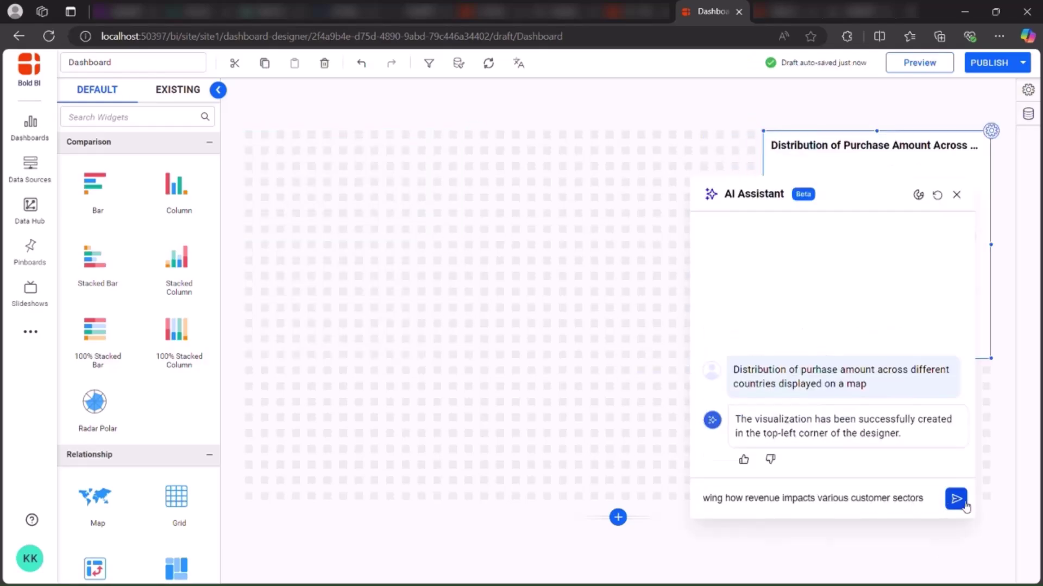
{"action": "key", "text": "Return"}
{"action": "type", "text": "A scatter chart illustrating the relationship between upsell amounts and revenue per license across customer sectors"}
{"action": "key", "text": "Return"}
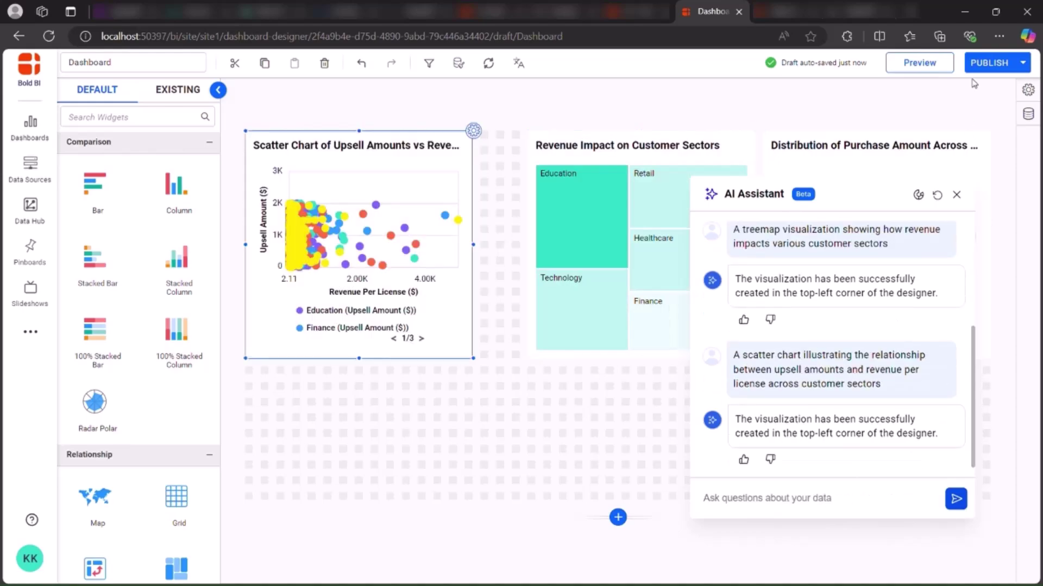